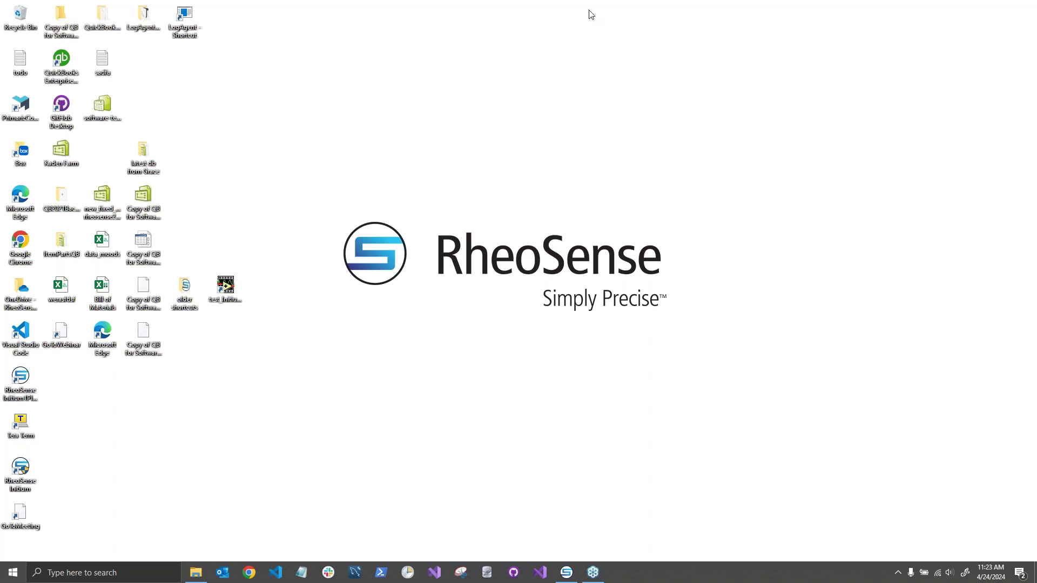
Step: Switch to the RheoSense VROC initium application and show its window maximized
left_click(566, 572)
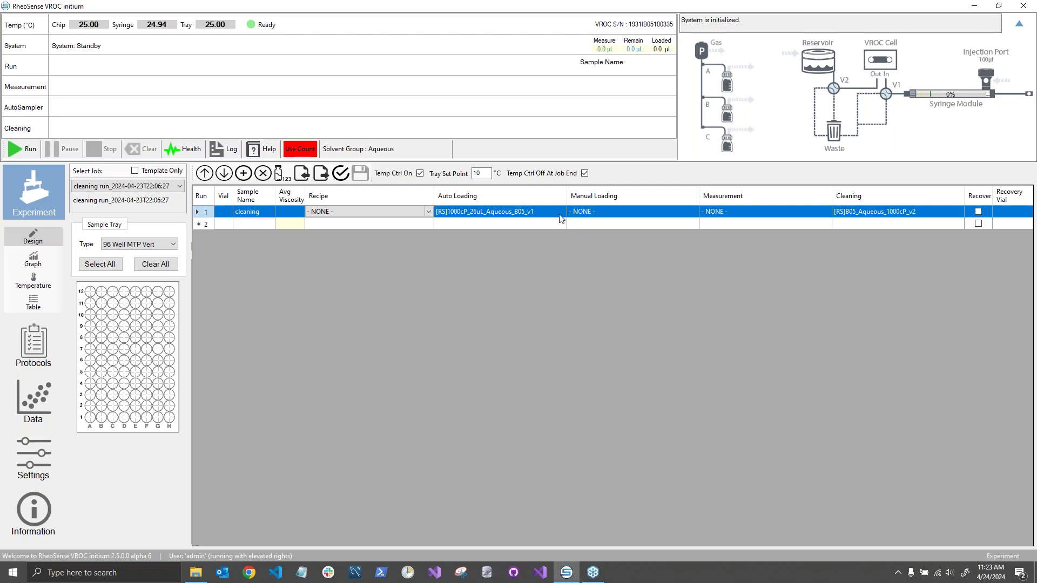
mouse_move(560, 217)
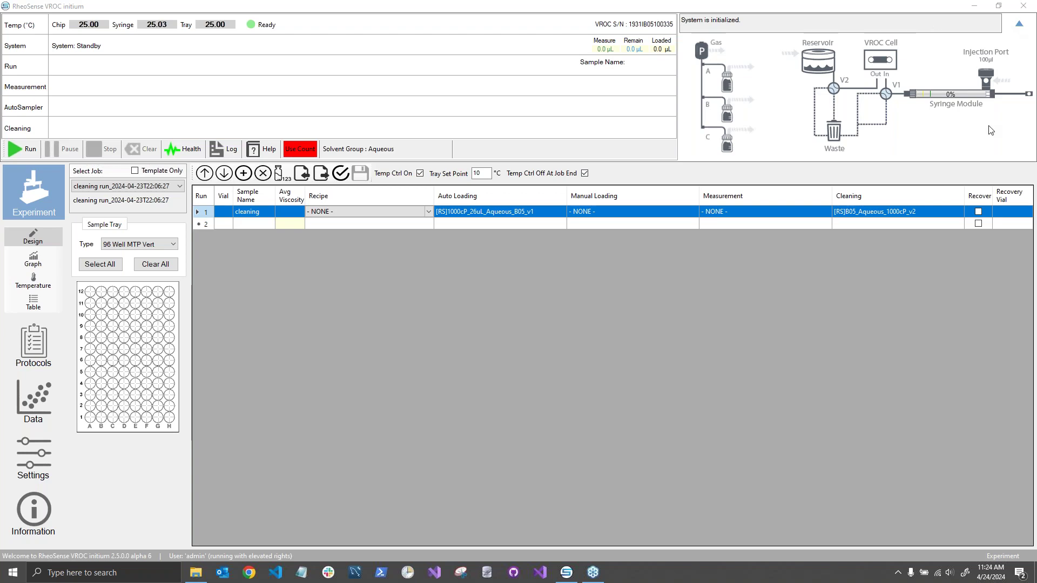
double_click(935, 8)
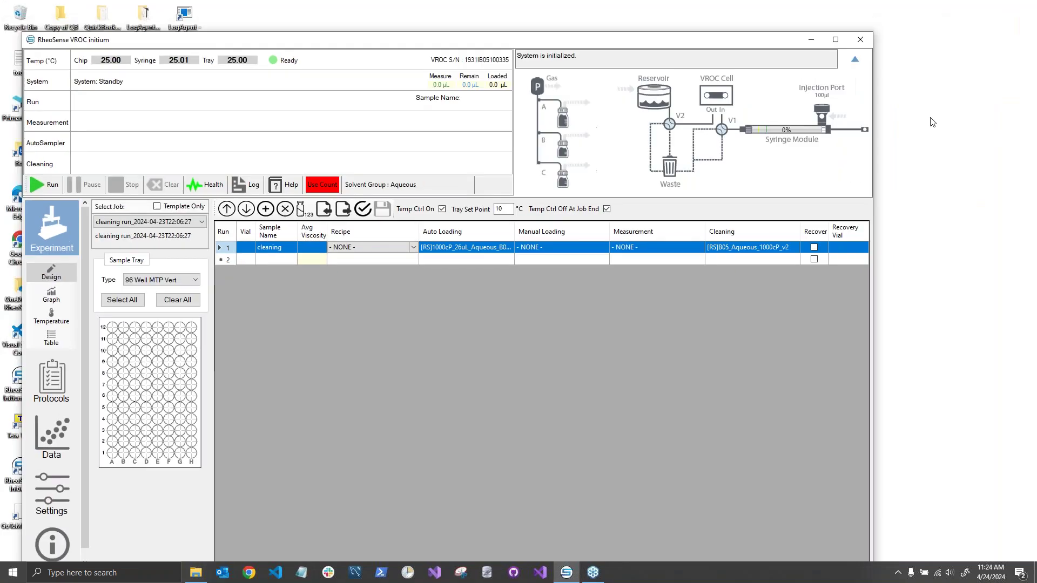
left_click(836, 40)
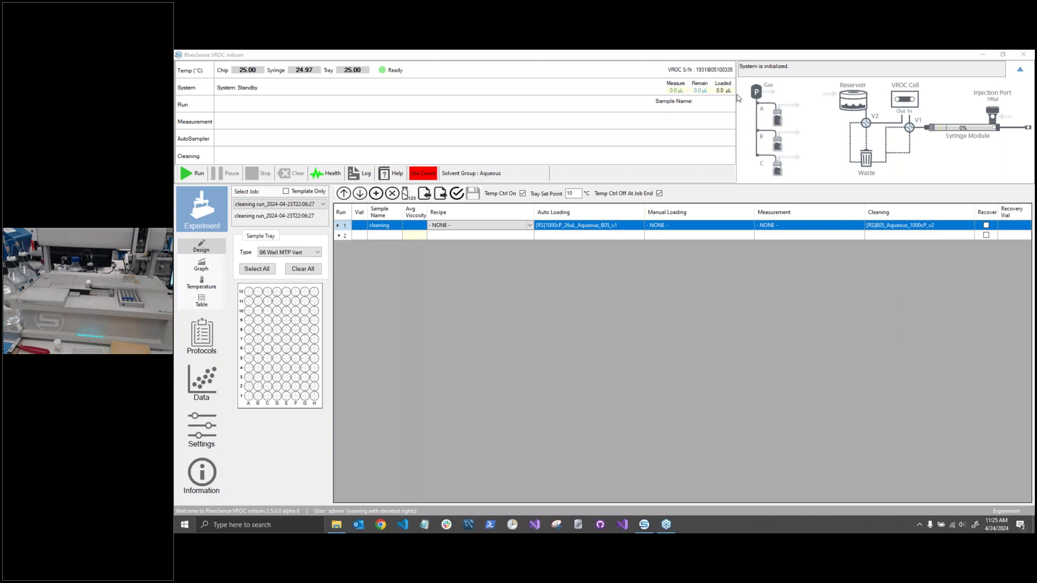
left_click(639, 59)
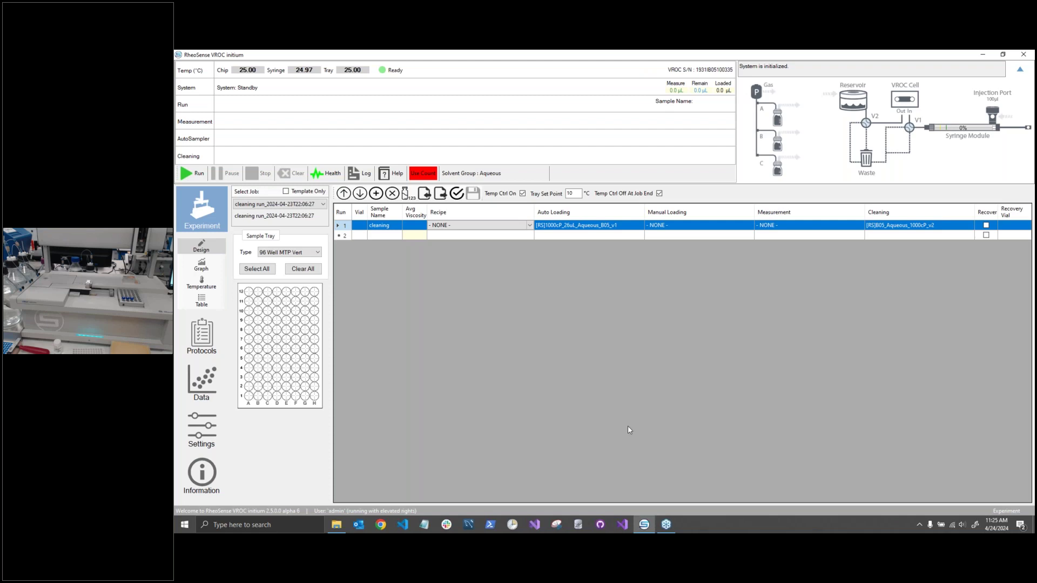
left_click(666, 524)
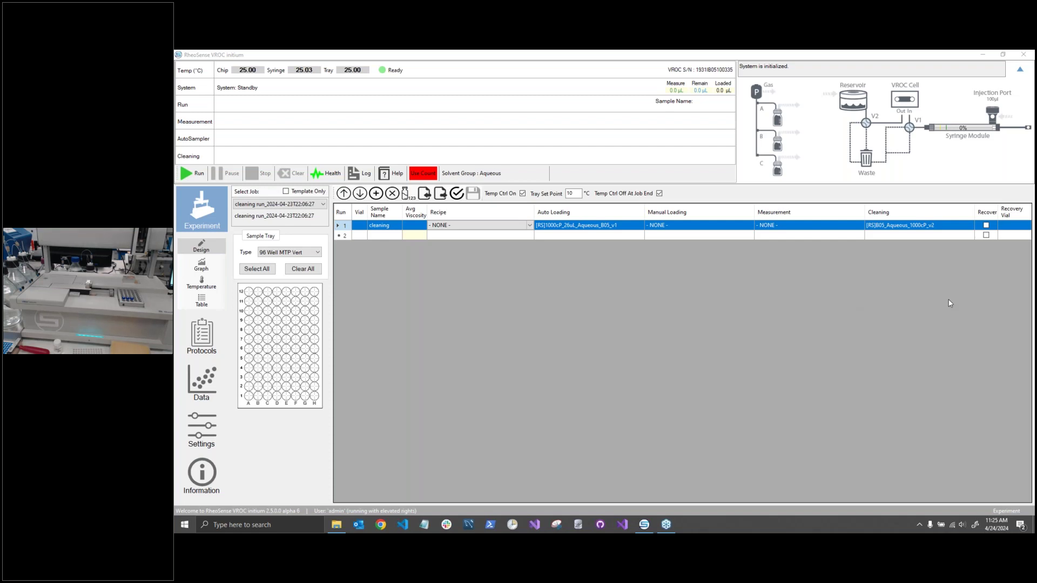
double_click(964, 61)
left_click_drag(871, 61, 758, 61)
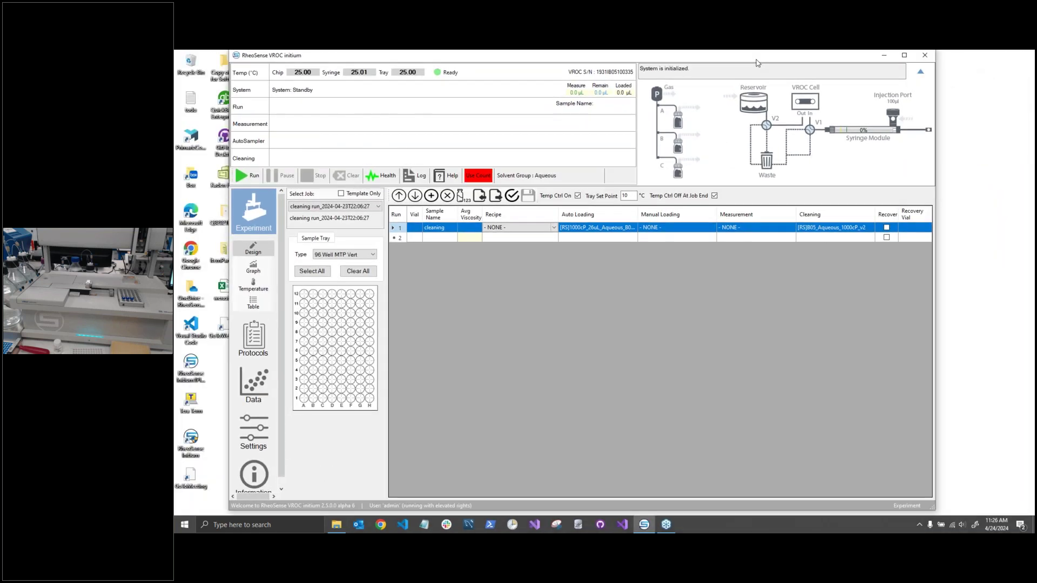
double_click(758, 56)
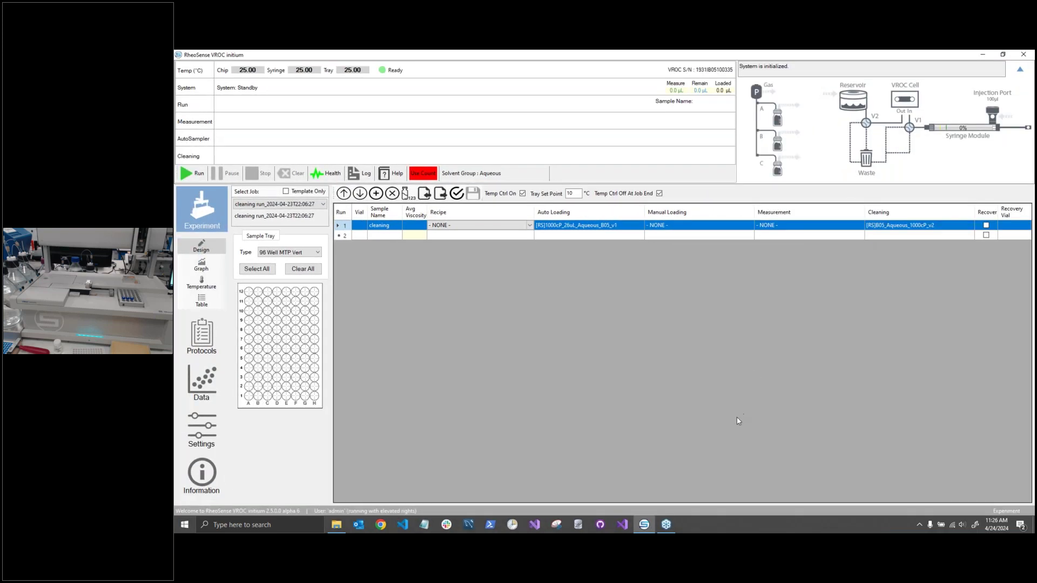
left_click(666, 524)
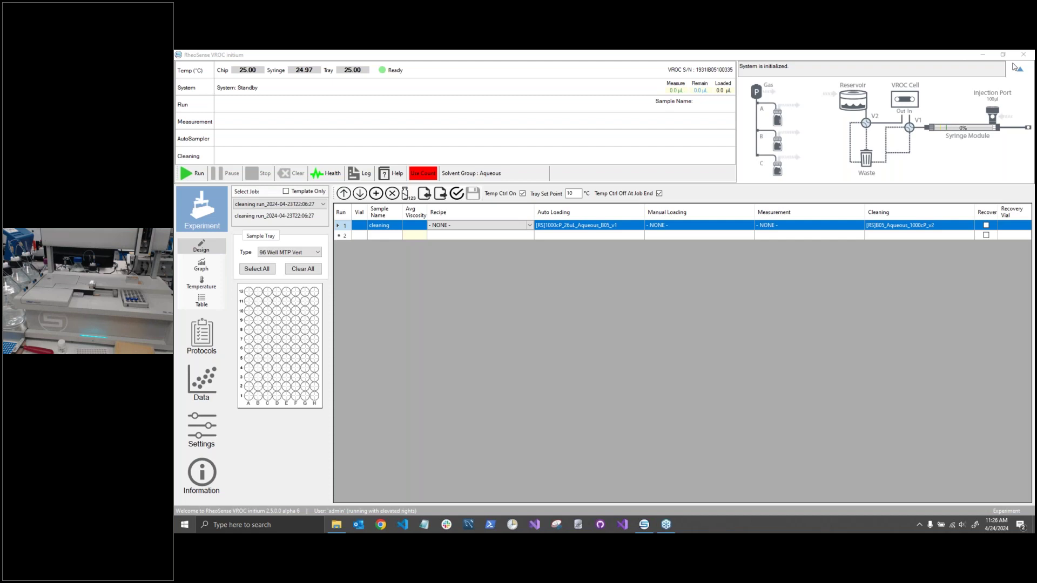
left_click_drag(963, 61, 876, 69)
left_click(871, 68)
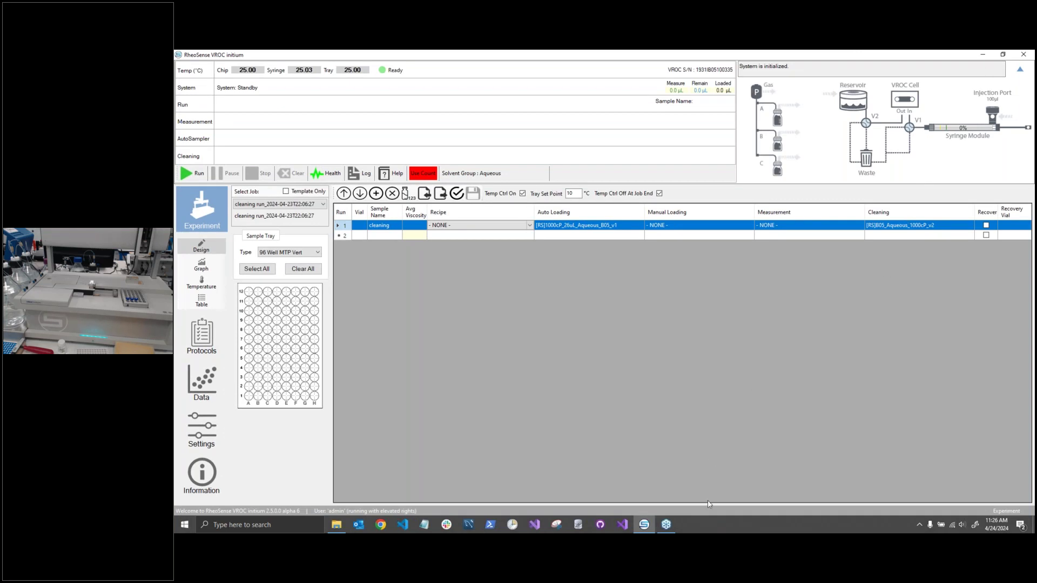
left_click(668, 524)
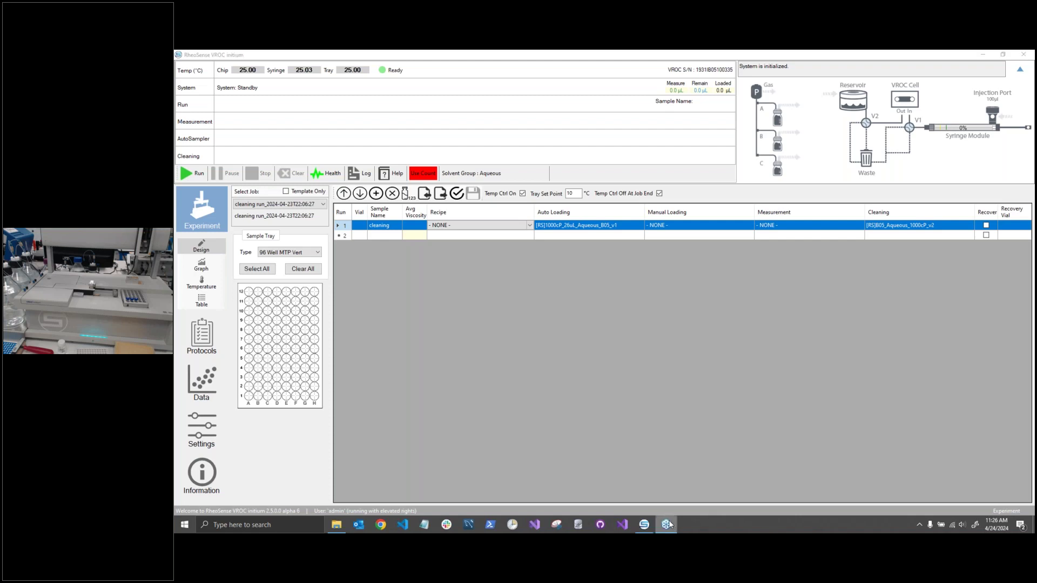
left_click(643, 527)
left_click(644, 526)
left_click(644, 527)
left_click(667, 524)
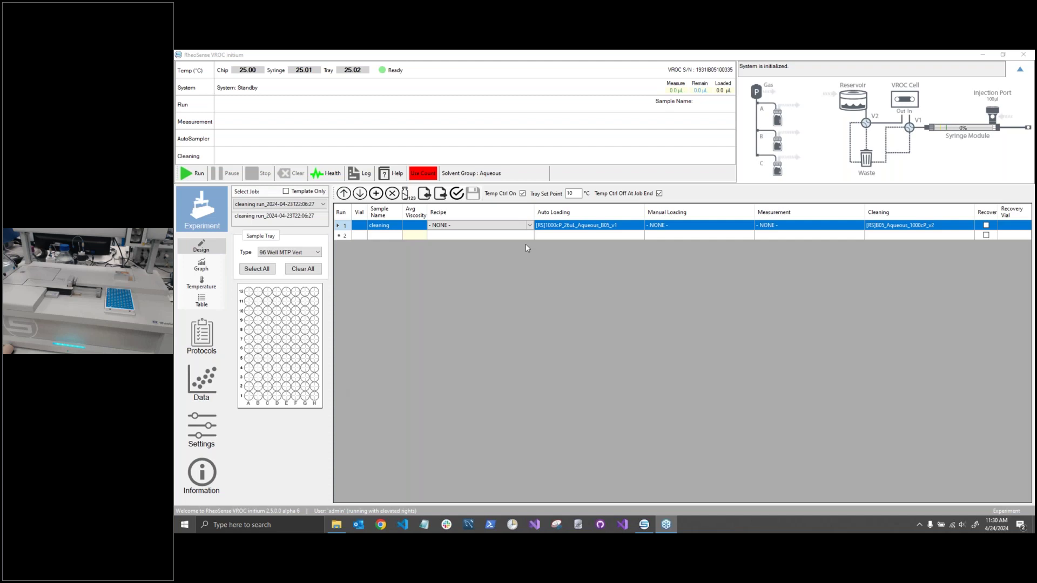
Step: Set the recipe of run 1 to [RS]B05_19uL_Aqueous_HTScreen_v1
left_click(530, 225)
left_click(530, 226)
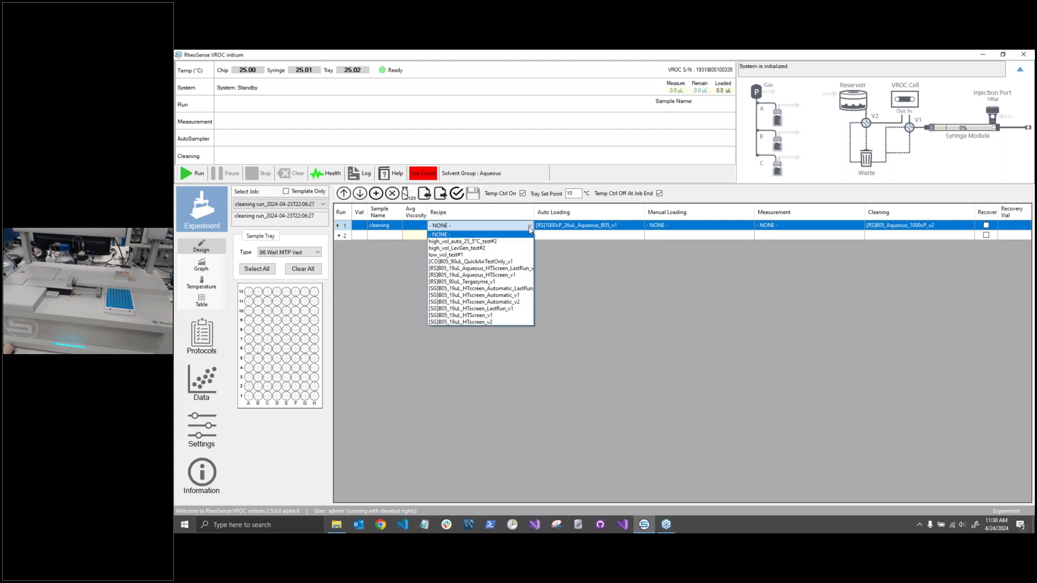
left_click(520, 277)
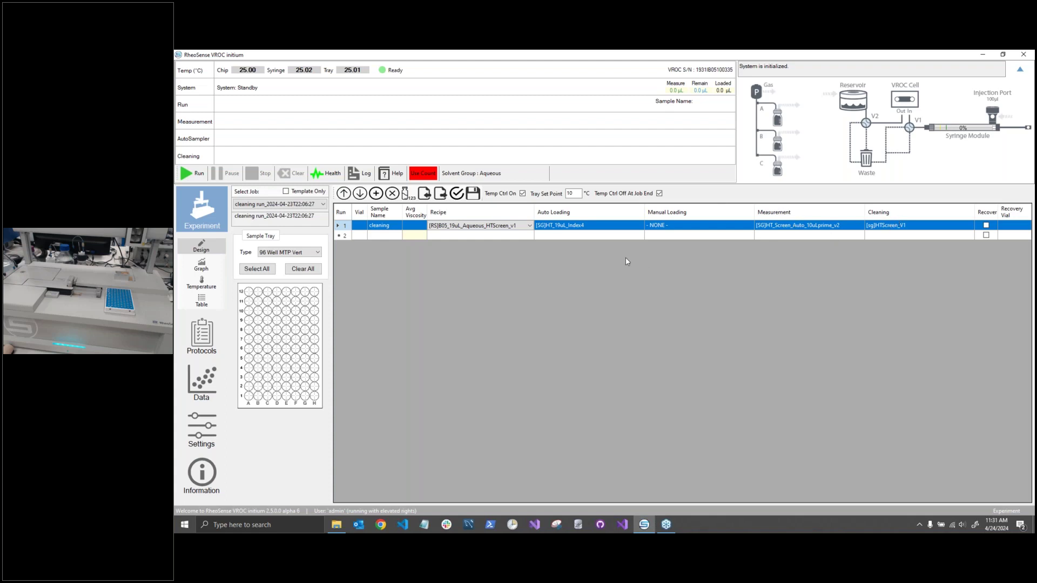
left_click(396, 226)
left_click(396, 226)
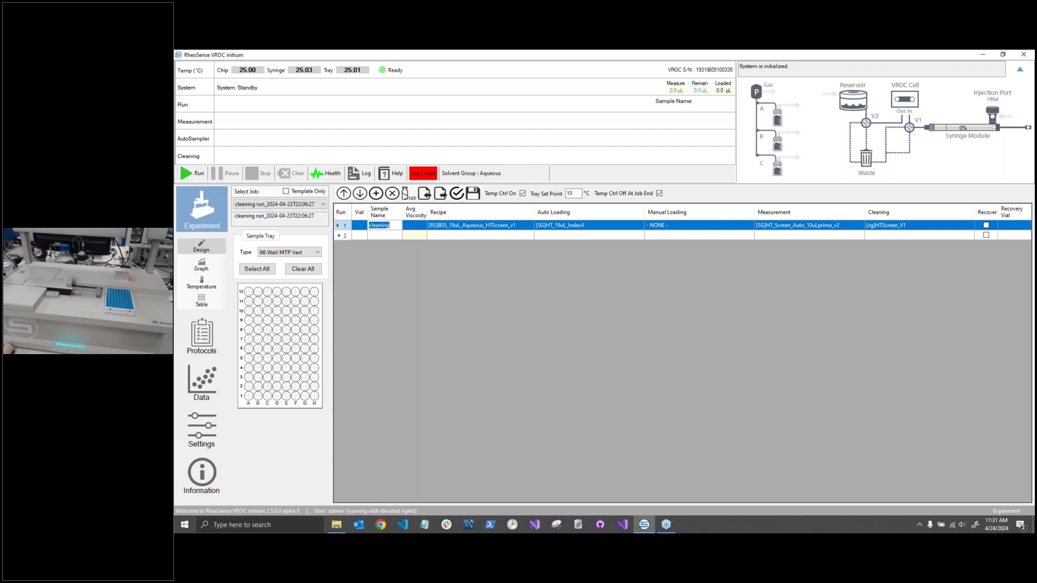
type("sample 1")
Step: Assign vial position H01 of the sample tray to run 1
left_click(315, 399)
left_click_drag(323, 411, 241, 292)
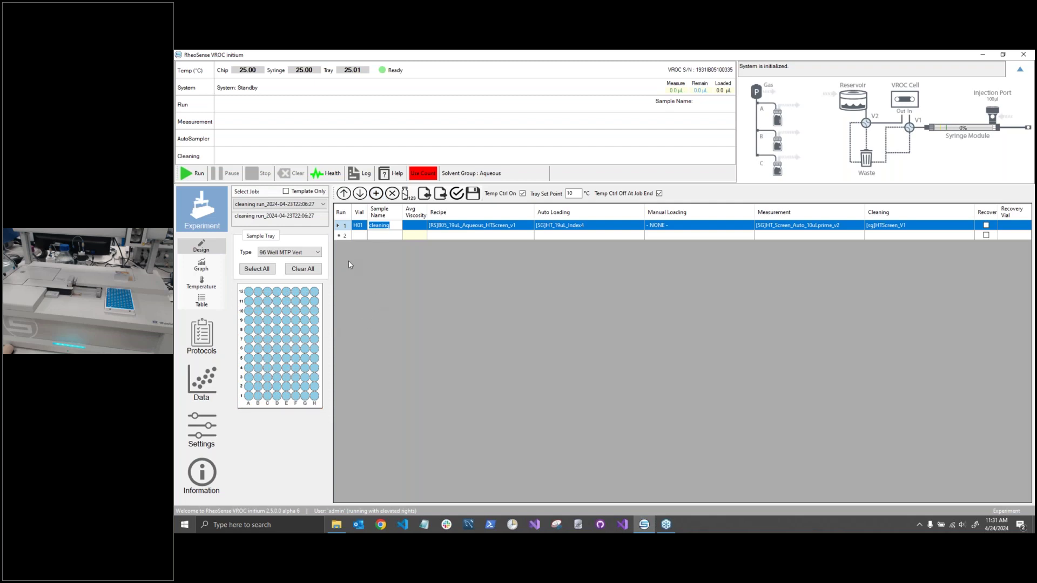
left_click(435, 227)
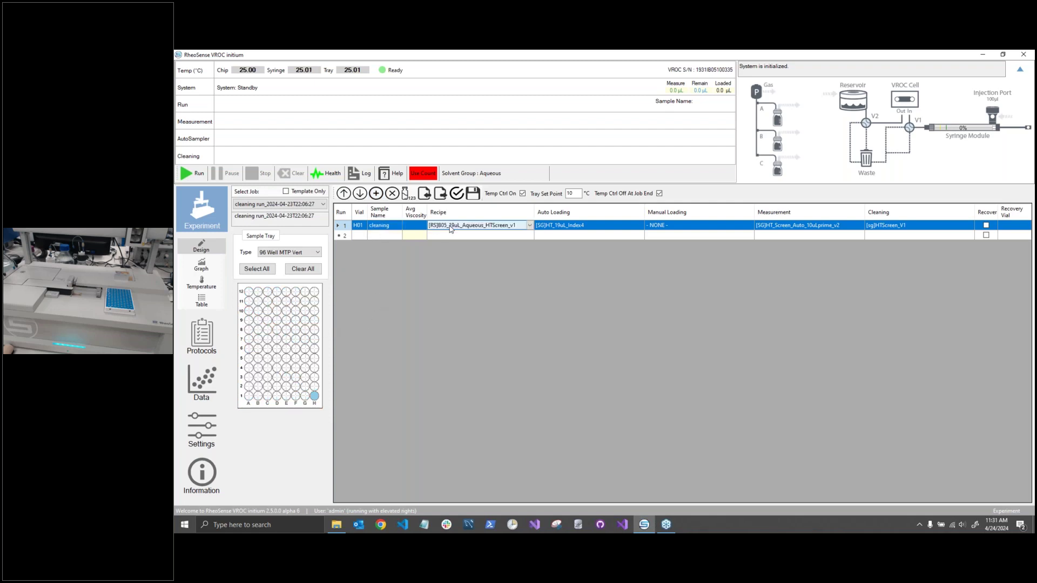
Step: Add a second run to the job with the same recipe and assign vial position D02 to it
left_click(376, 193)
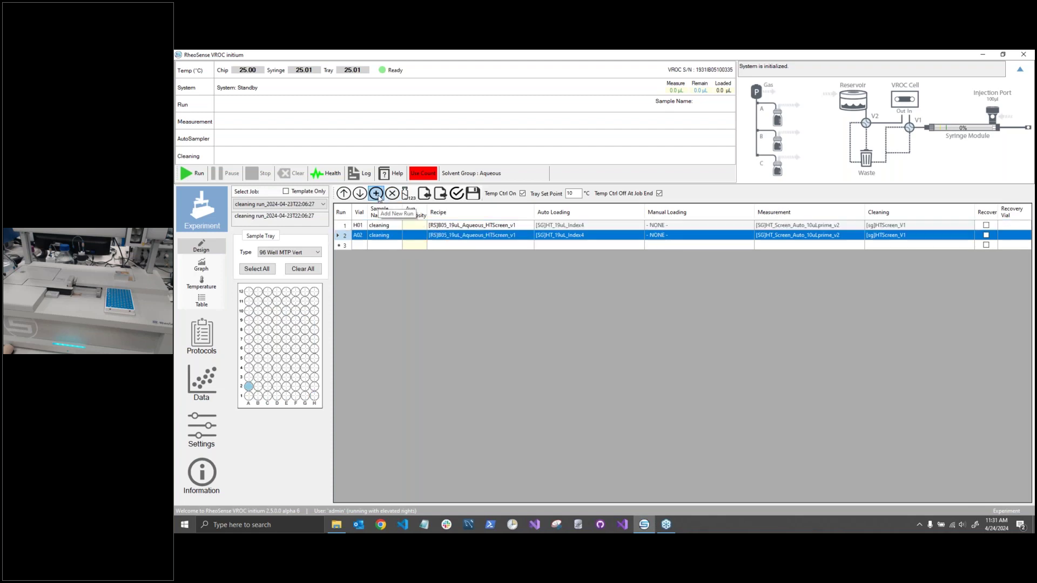
left_click(347, 226)
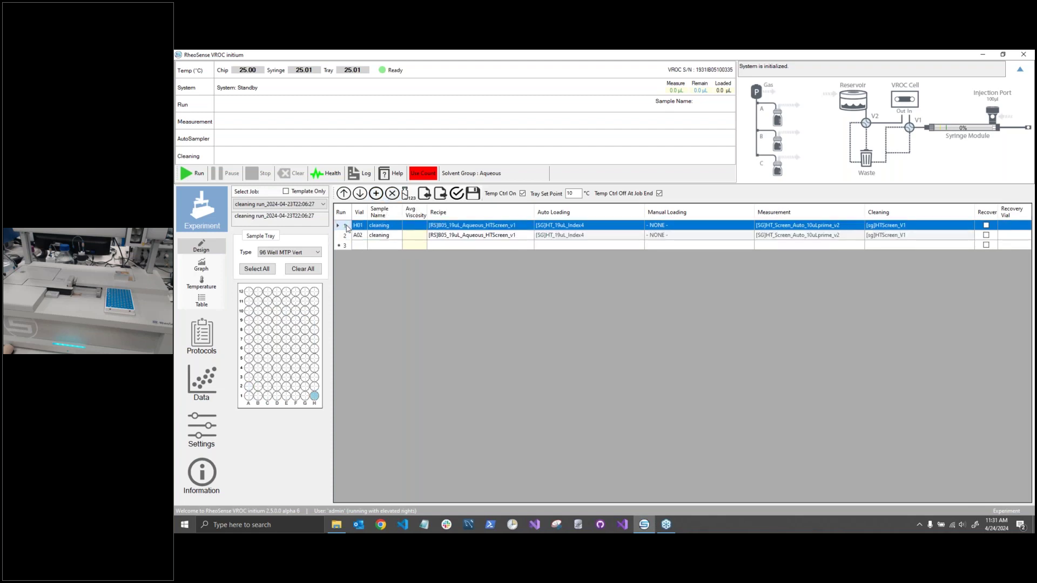
left_click(344, 237)
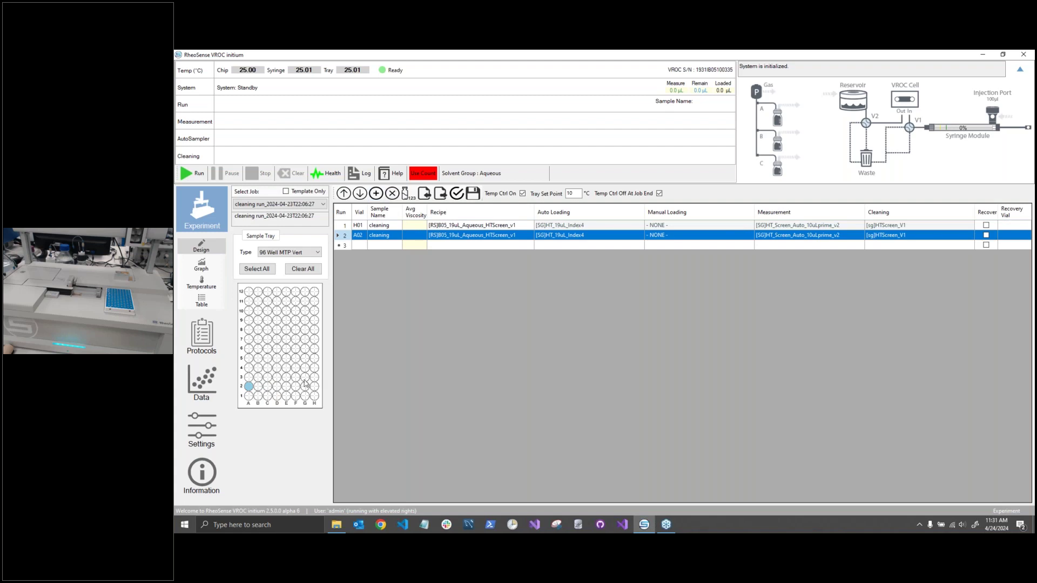
left_click(277, 386)
Step: Save the job for running as "sample 1 run_2024-04-24T18:32:00", with the same text as description and High Throughput Mode on
left_click(192, 173)
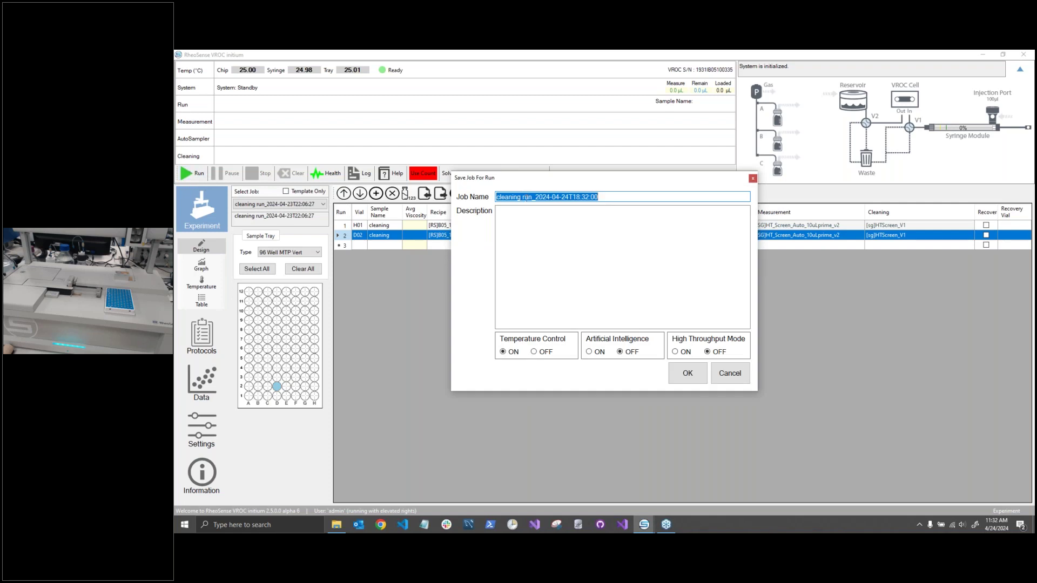
double_click(509, 196)
type("sa,")
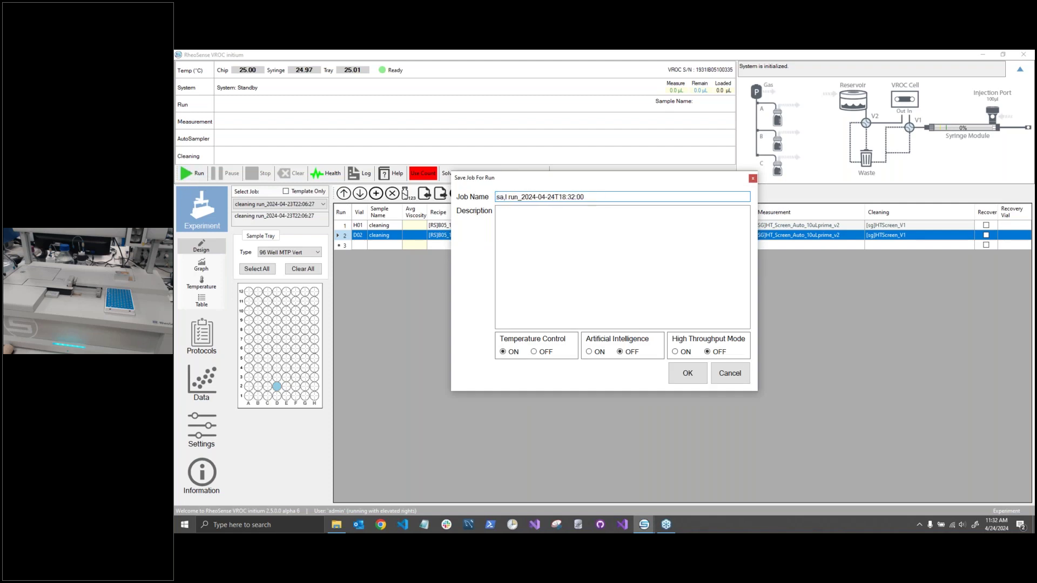
key("BackSpace")
type("mple 1")
left_click(539, 236)
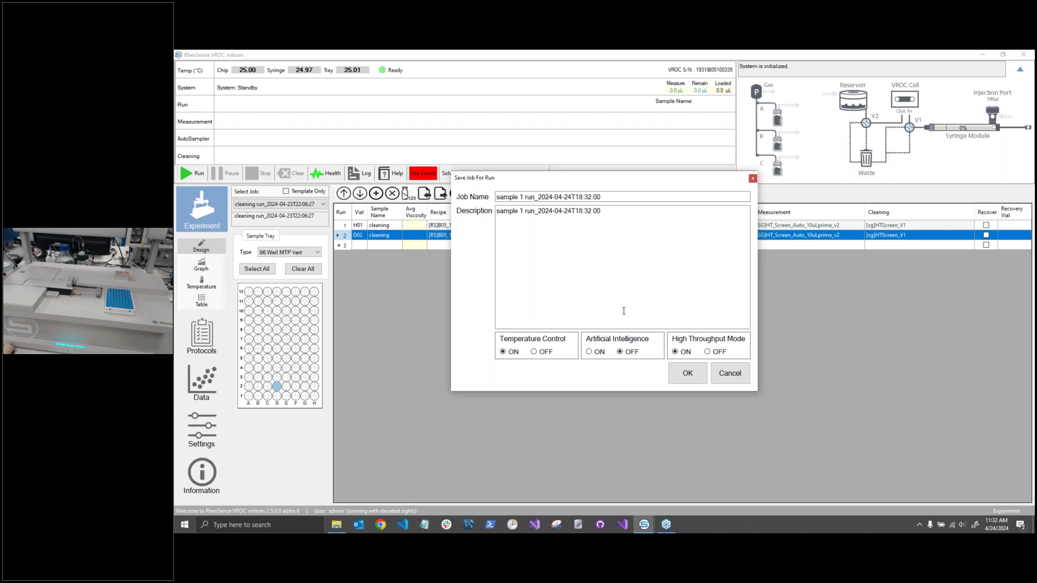
left_click(688, 374)
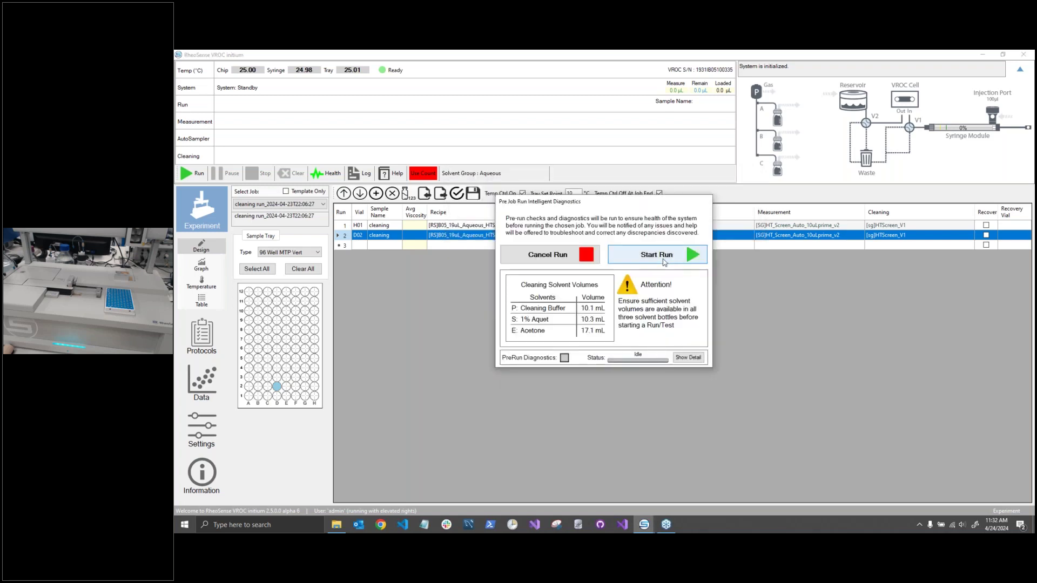
Step: Start the job's run, continuing despite the maximum-use warning, and display its live measurement graphs
left_click(663, 263)
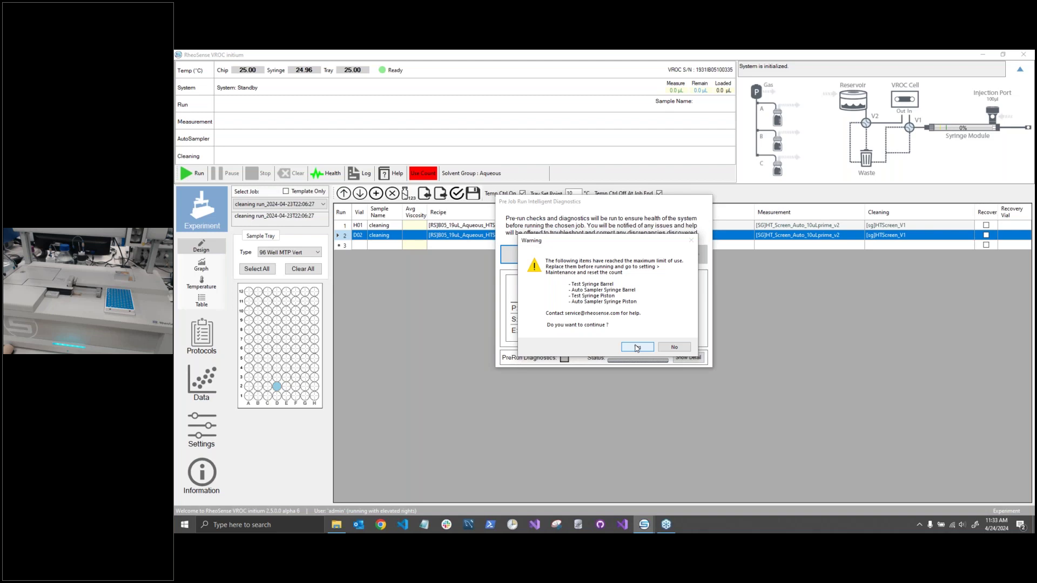
left_click(638, 347)
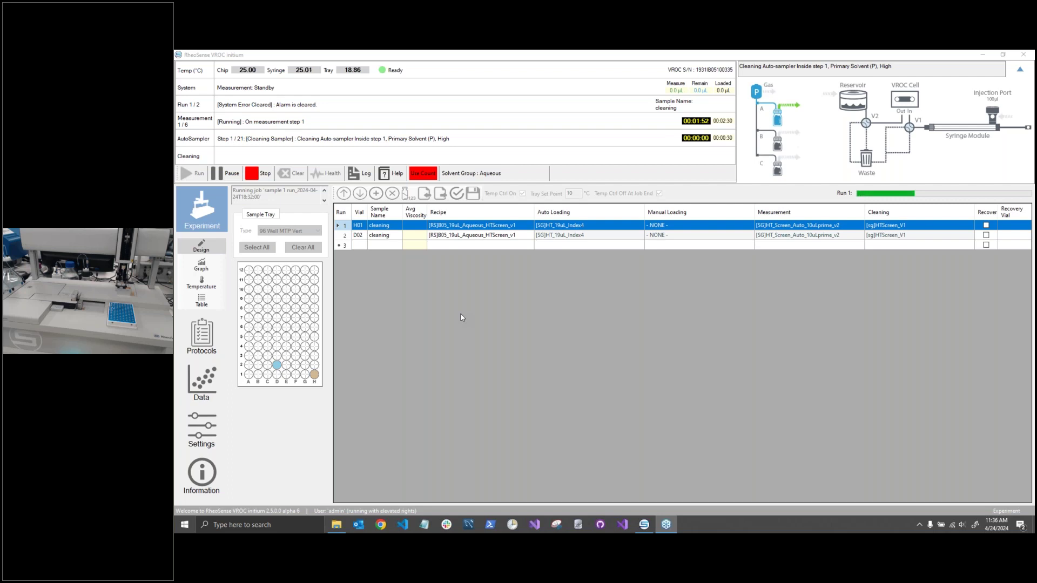
left_click(218, 272)
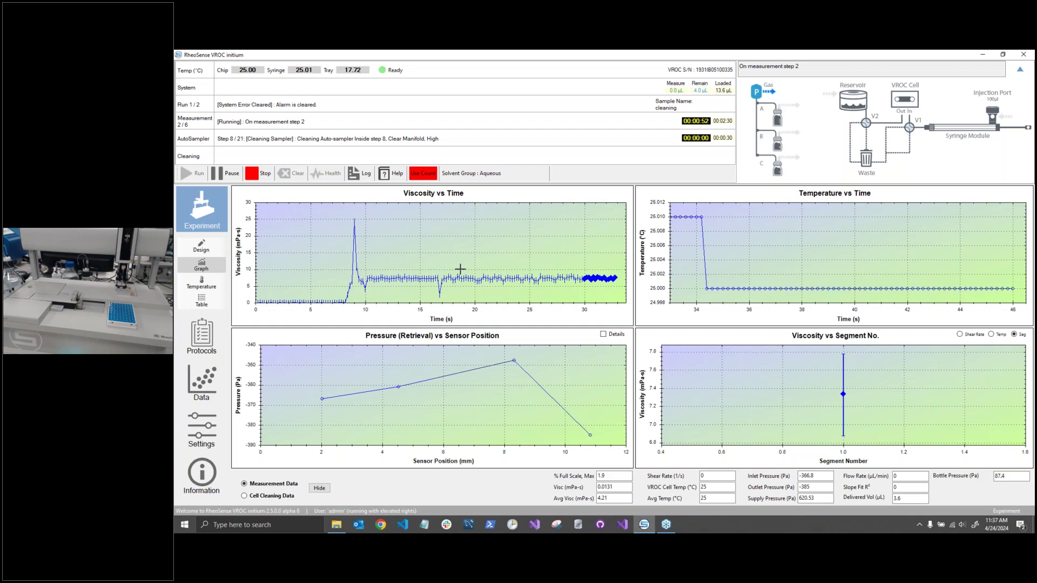
left_click(666, 523)
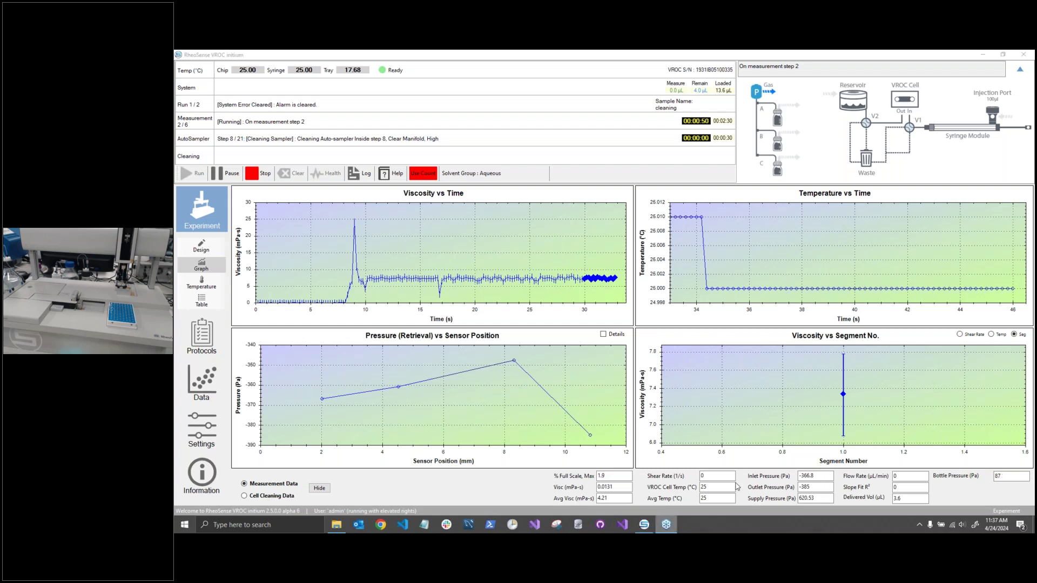